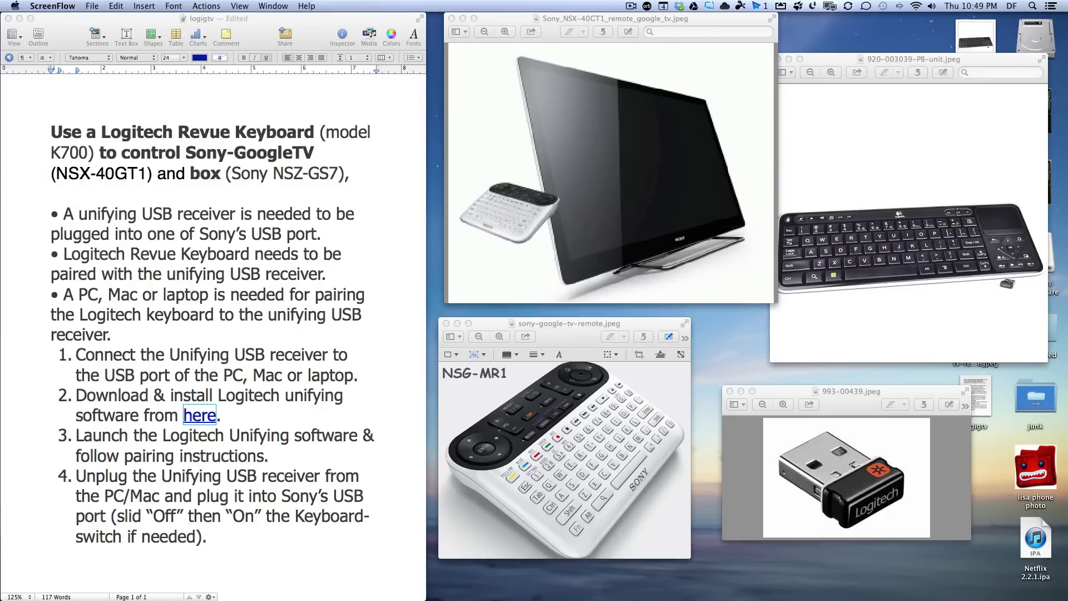
- Bring Chrome forward with the eBay NSG-MR1 remote listings
key("super+Tab")
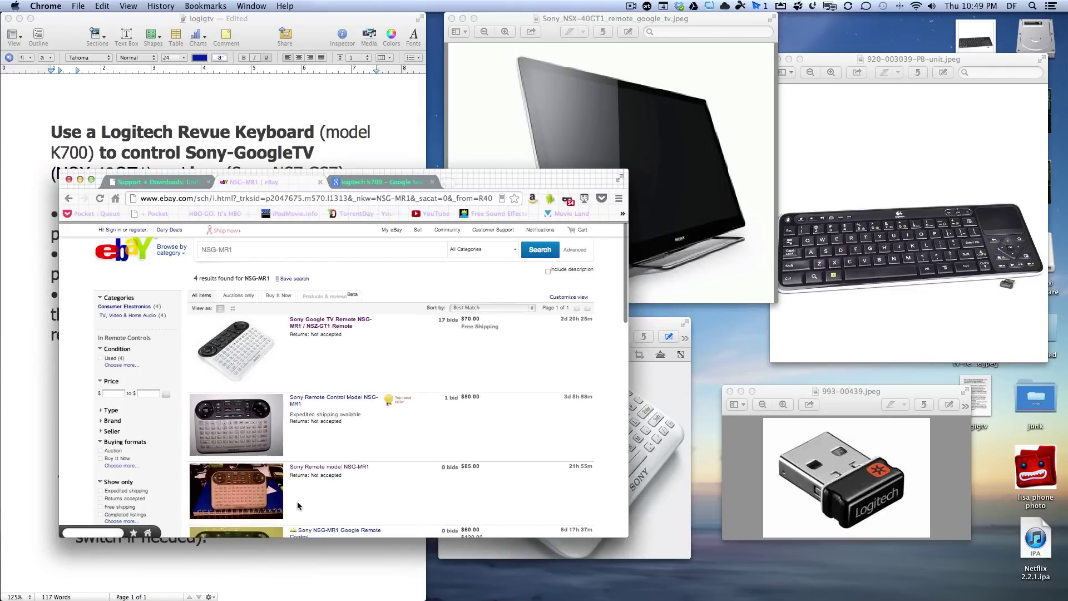
scroll(272, 406, "down", 1)
scroll(273, 405, "down", 3)
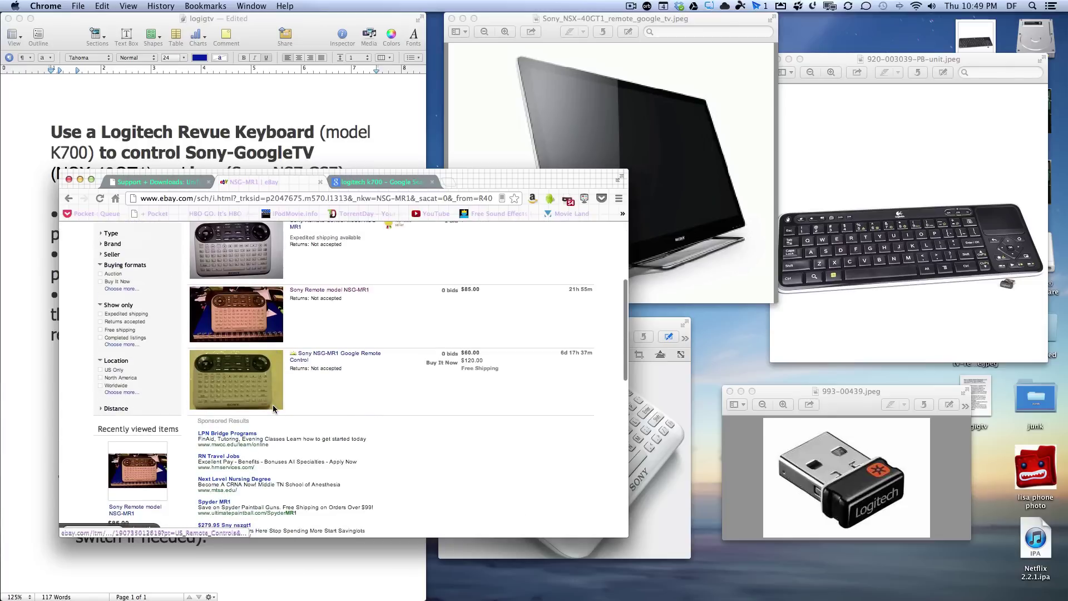
scroll(273, 405, "up", 2)
scroll(273, 409, "down", 3)
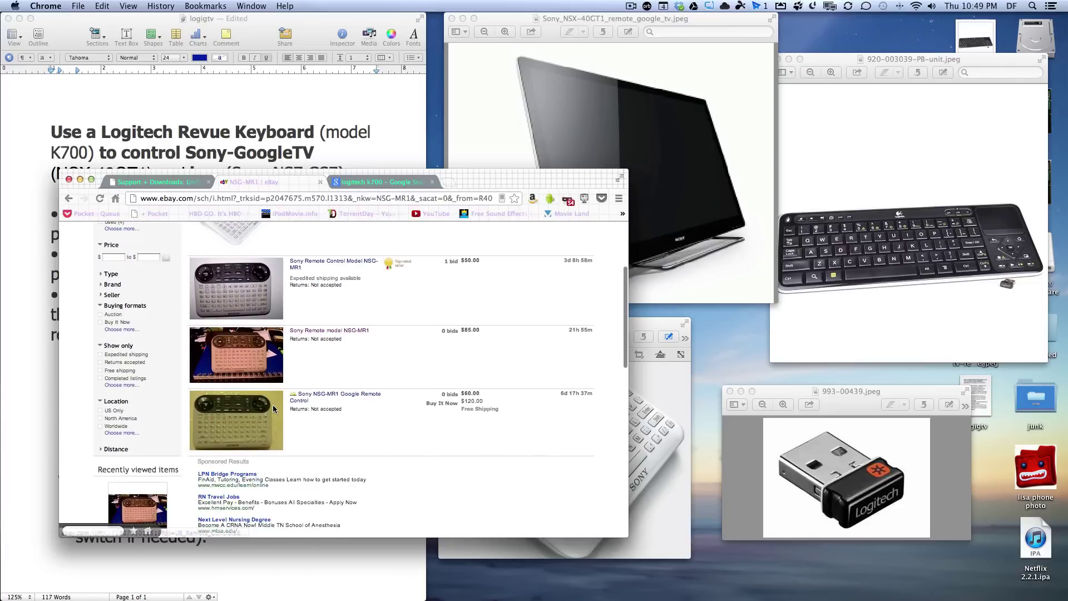
scroll(273, 409, "up", 3)
scroll(273, 409, "up", 3)
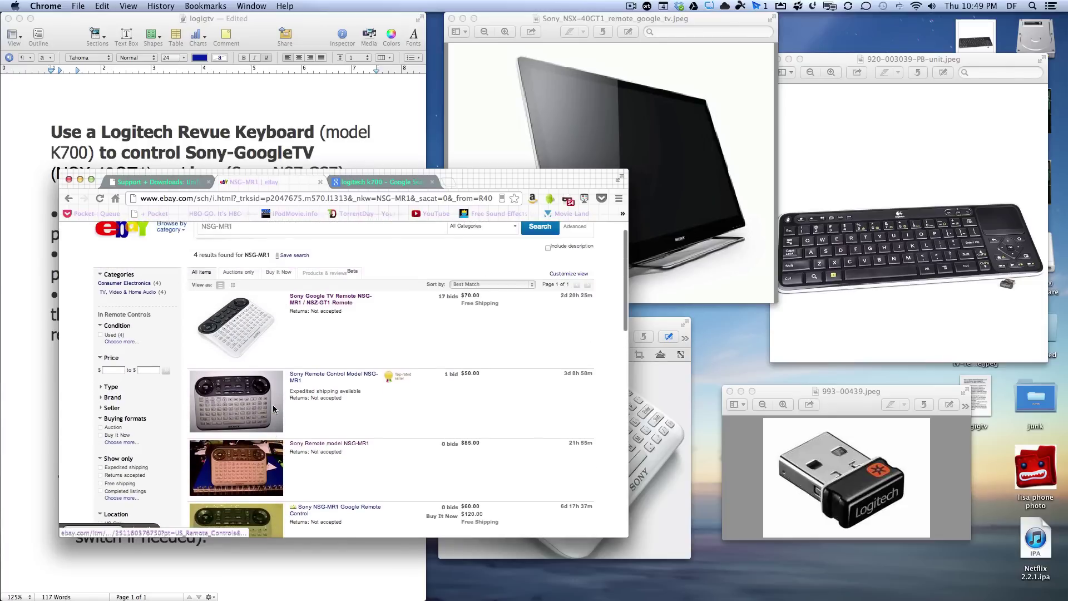
scroll(273, 409, "down", 4)
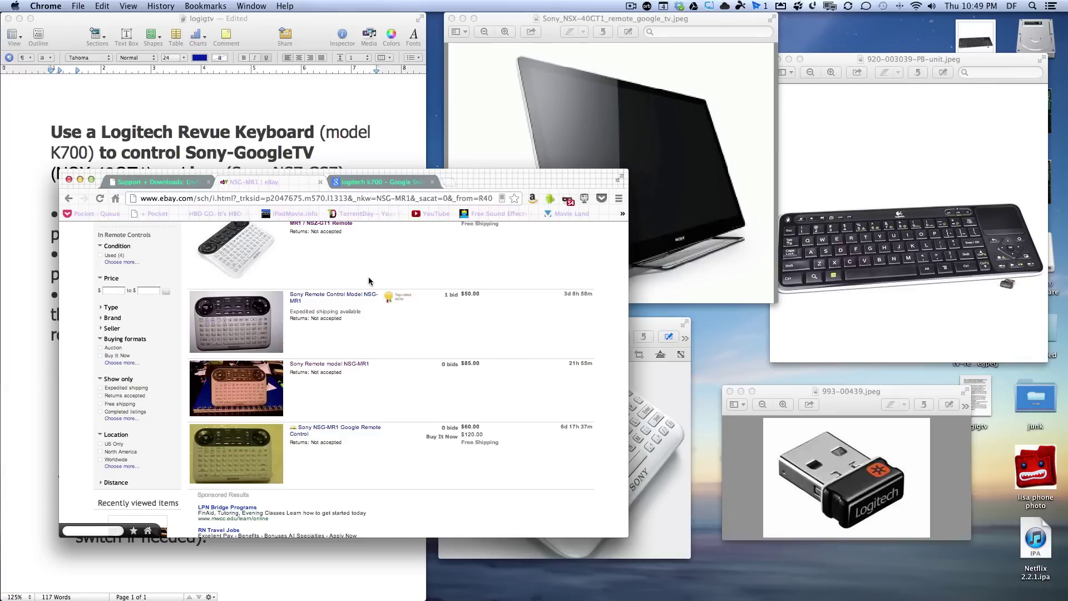
- Pass through the Logitech Unifying page to the logitech k700 shopping results
left_click(179, 182)
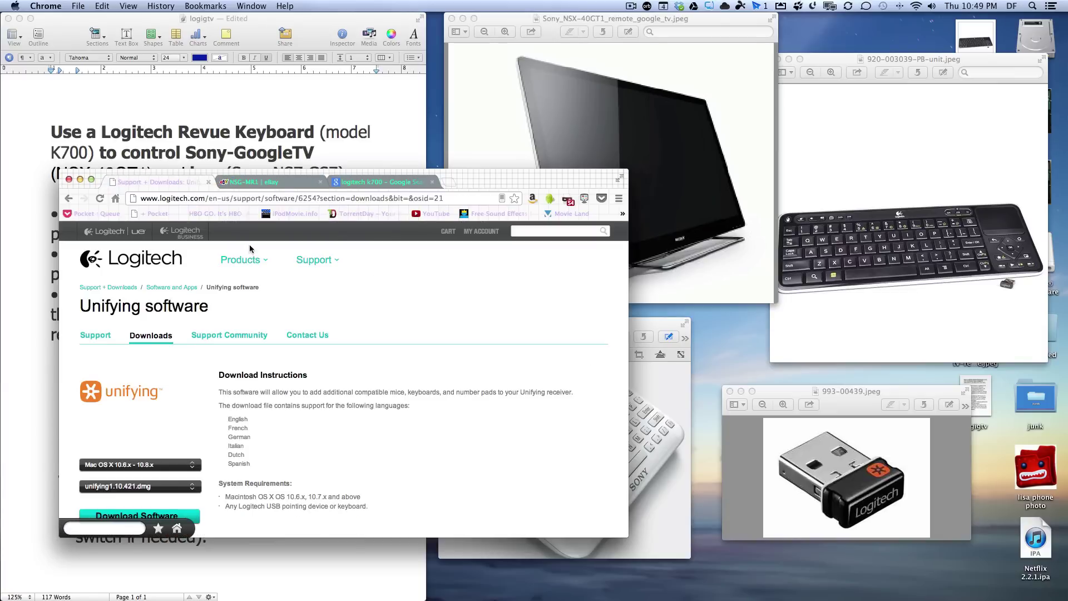
left_click(380, 182)
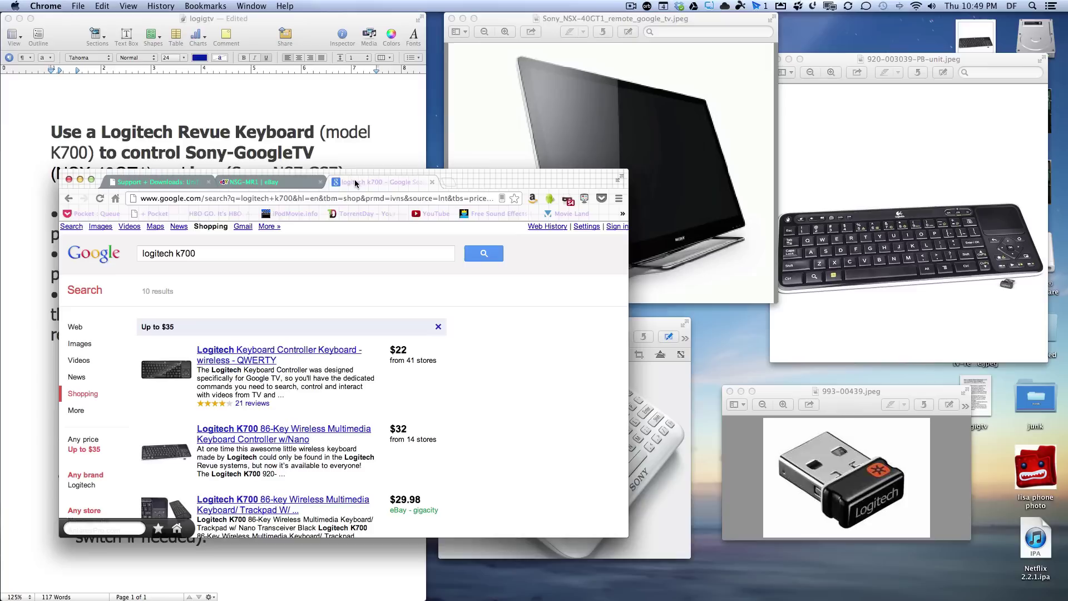
scroll(334, 388, "down", 4)
scroll(330, 391, "down", 3)
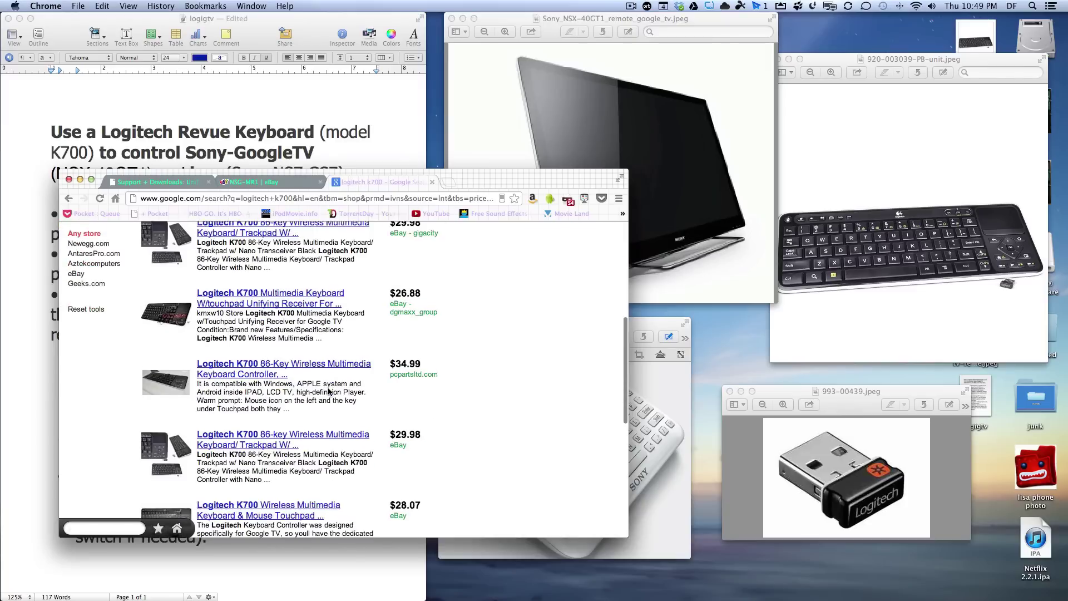
scroll(330, 391, "down", 3)
scroll(329, 391, "down", 2)
scroll(329, 391, "down", 2)
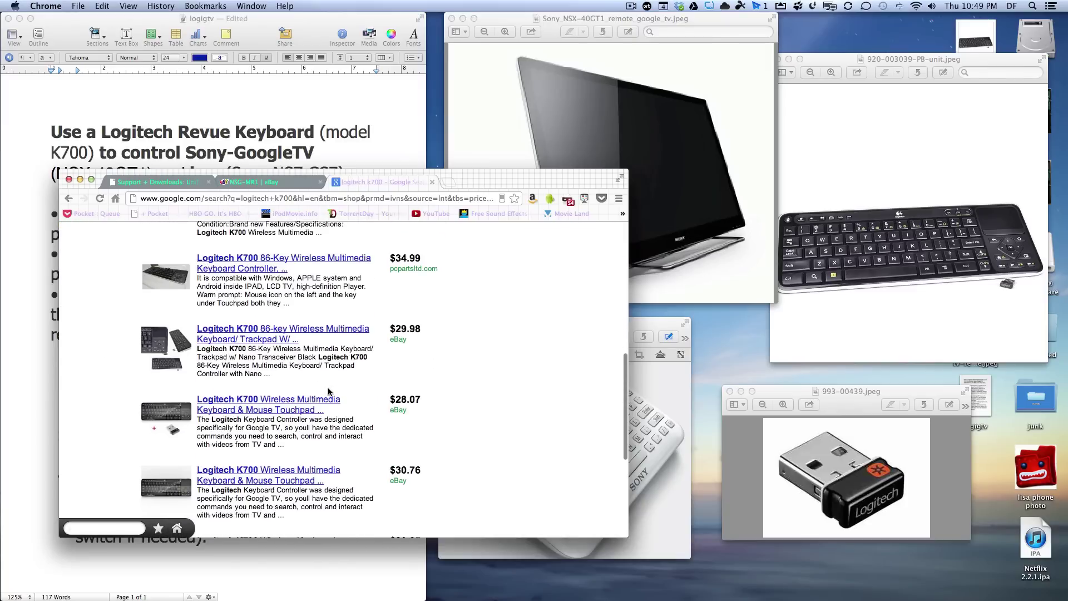
scroll(329, 391, "down", 1)
scroll(329, 391, "down", 2)
scroll(329, 390, "up", 1)
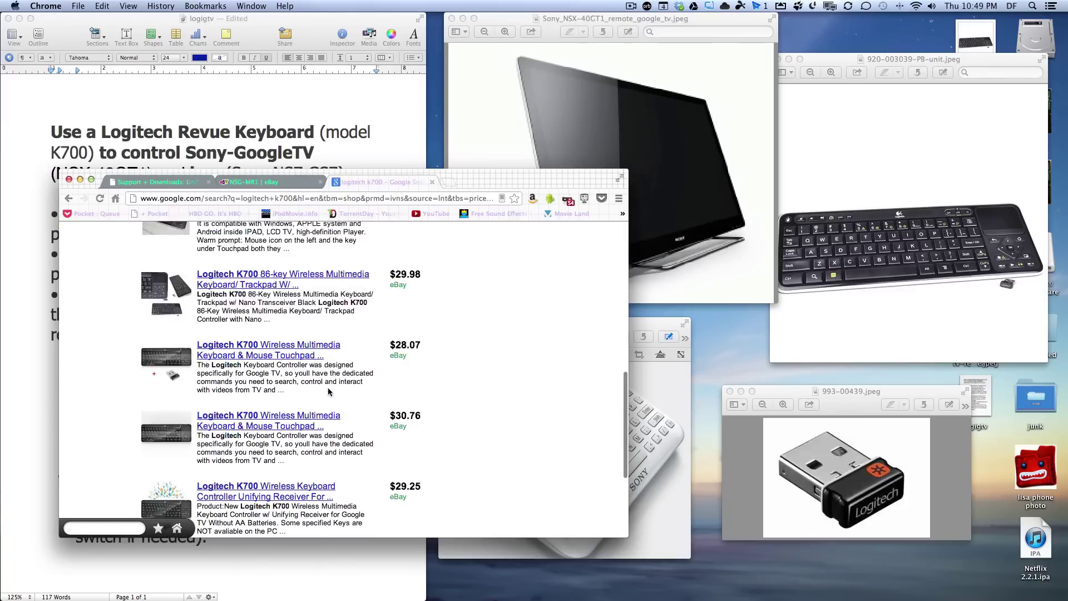
scroll(330, 391, "up", 3)
scroll(329, 390, "down", 2)
scroll(329, 391, "down", 3)
scroll(329, 390, "down", 3)
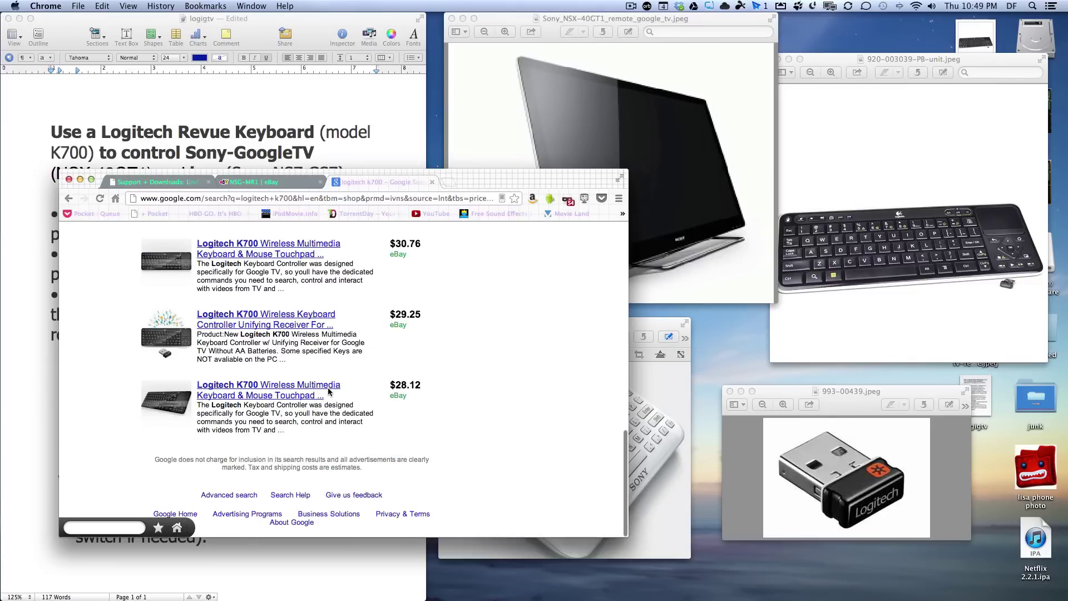
scroll(329, 390, "up", 4)
scroll(329, 391, "up", 1)
scroll(329, 391, "up", 2)
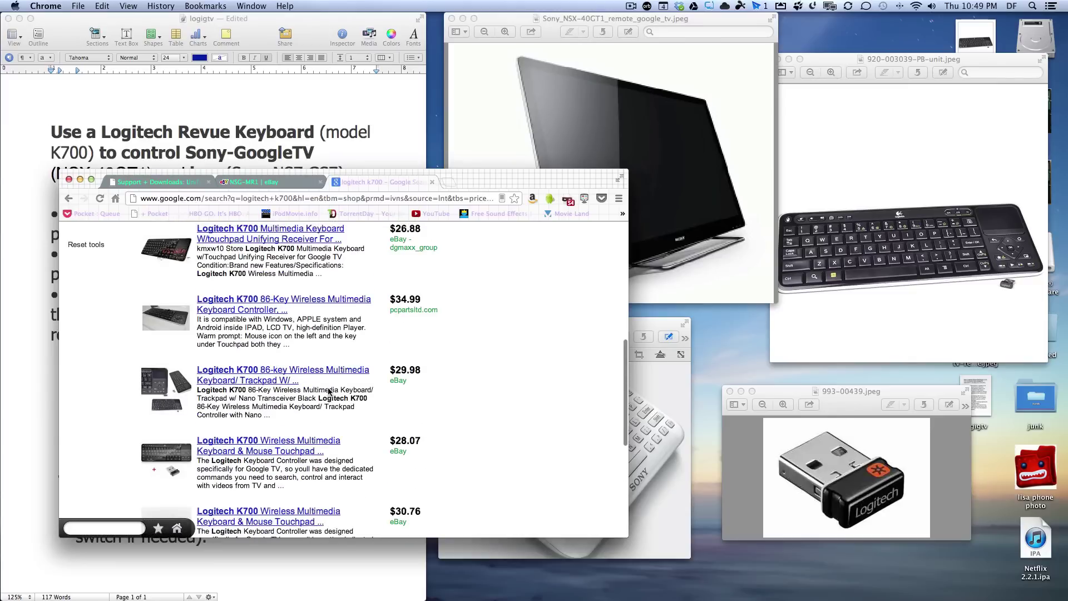
scroll(330, 391, "up", 2)
scroll(329, 391, "up", 2)
scroll(329, 390, "up", 1)
scroll(330, 392, "up", 3)
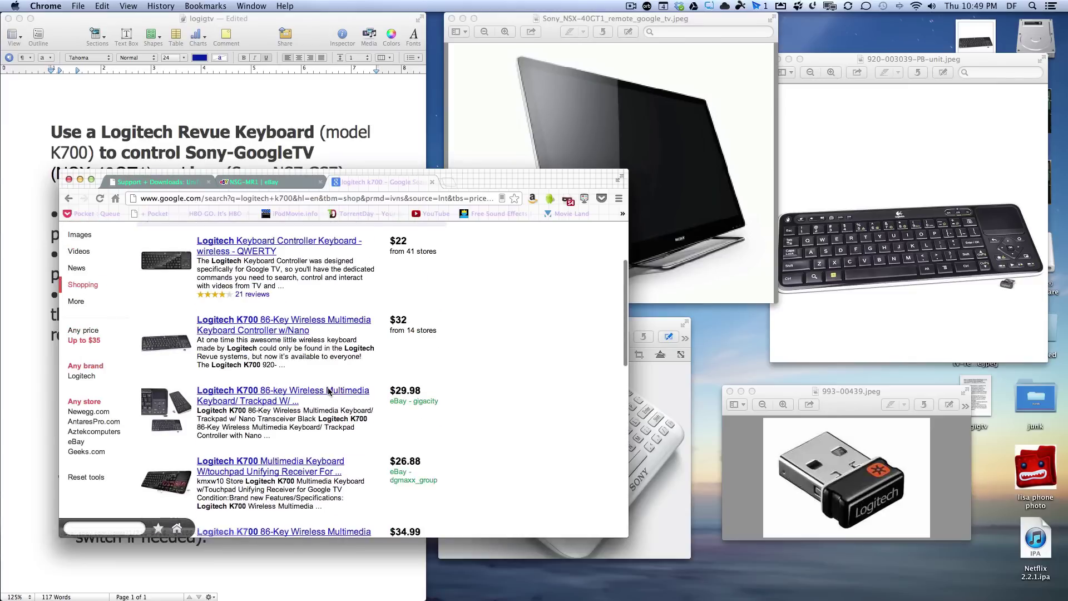
scroll(329, 391, "up", 2)
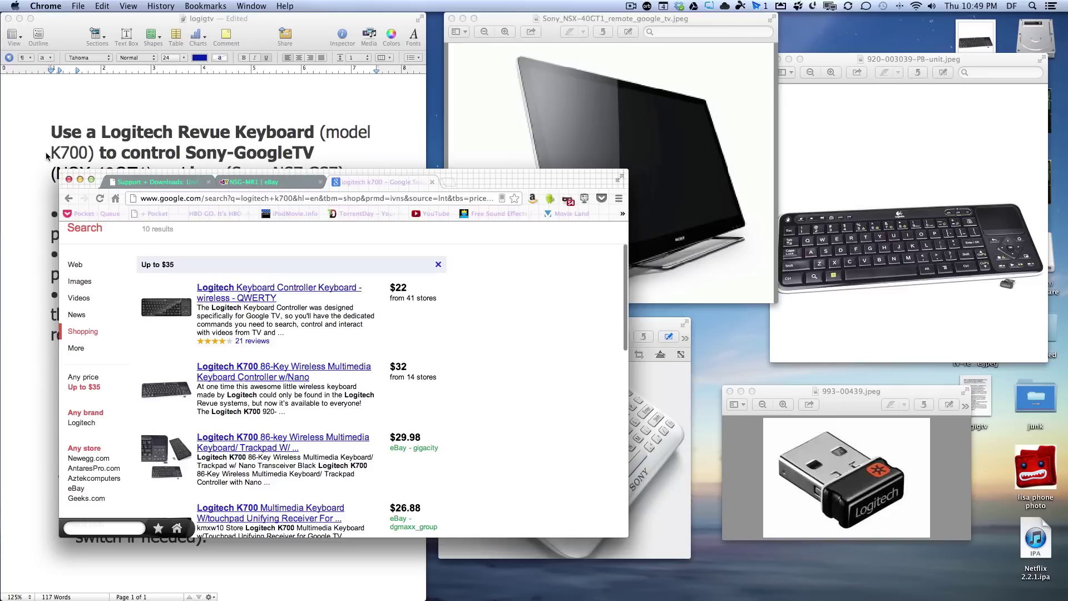
- Hide Chrome to read the Pages pairing guide and Sony TV picture, then bring Chrome back
left_click_drag(82, 180, 82, 185)
left_click(80, 184)
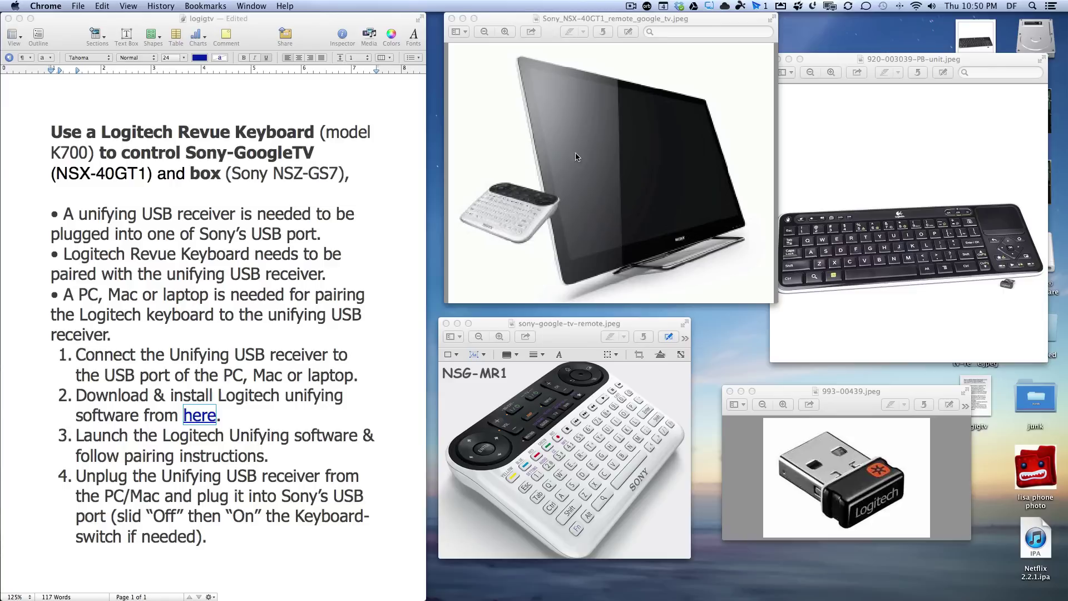
left_click(586, 179)
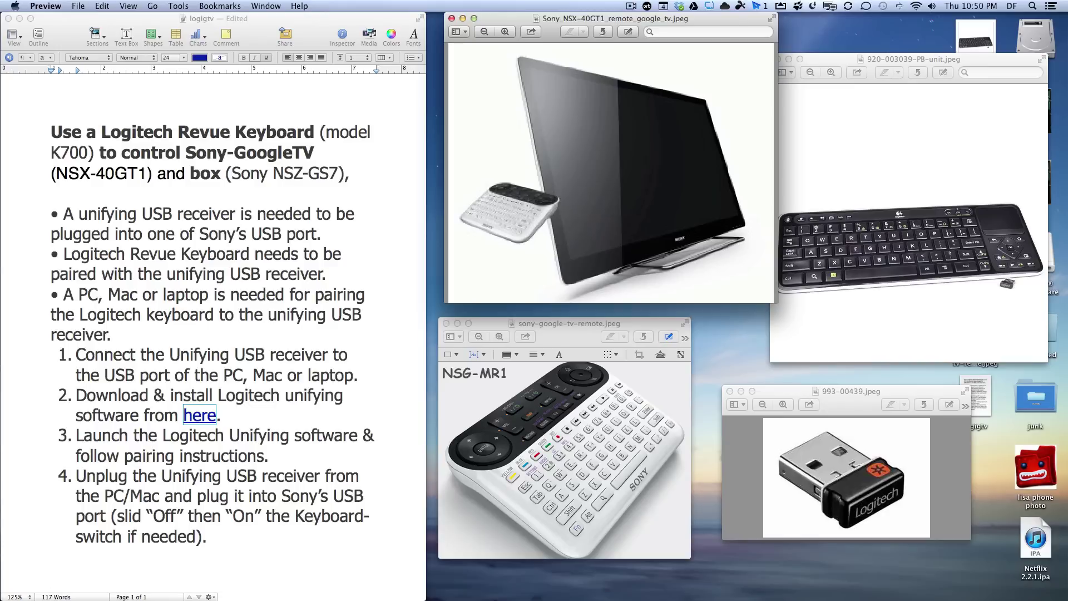
key("super+Tab")
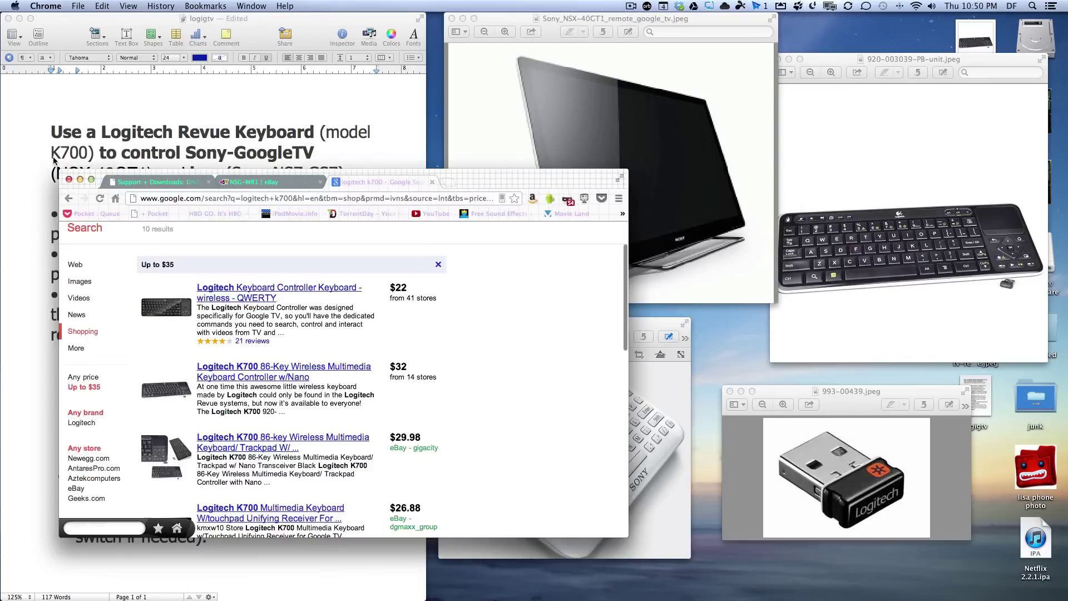
- Open the downloaded Unifying software package and launch its Mac installer with Cmd+O
left_click(154, 181)
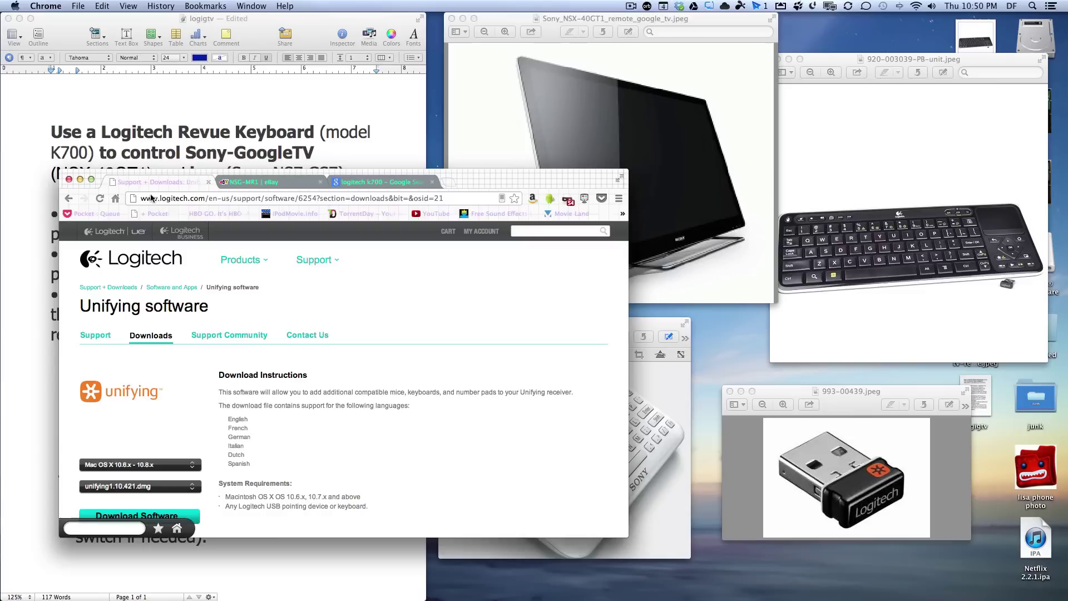
scroll(246, 466, "down", 5)
scroll(246, 464, "down", 2)
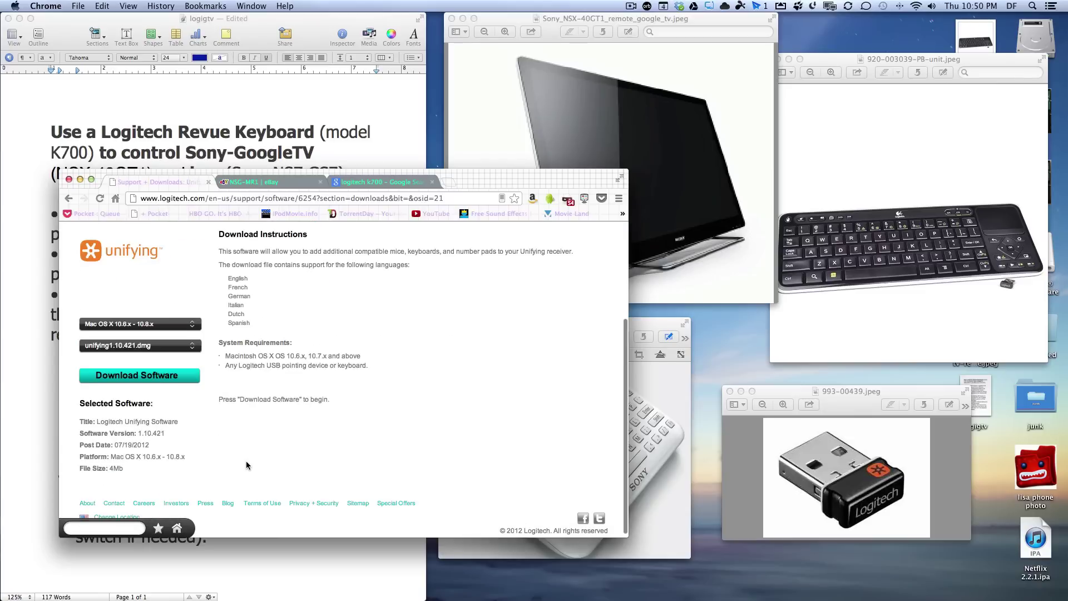
scroll(246, 467, "down", 1)
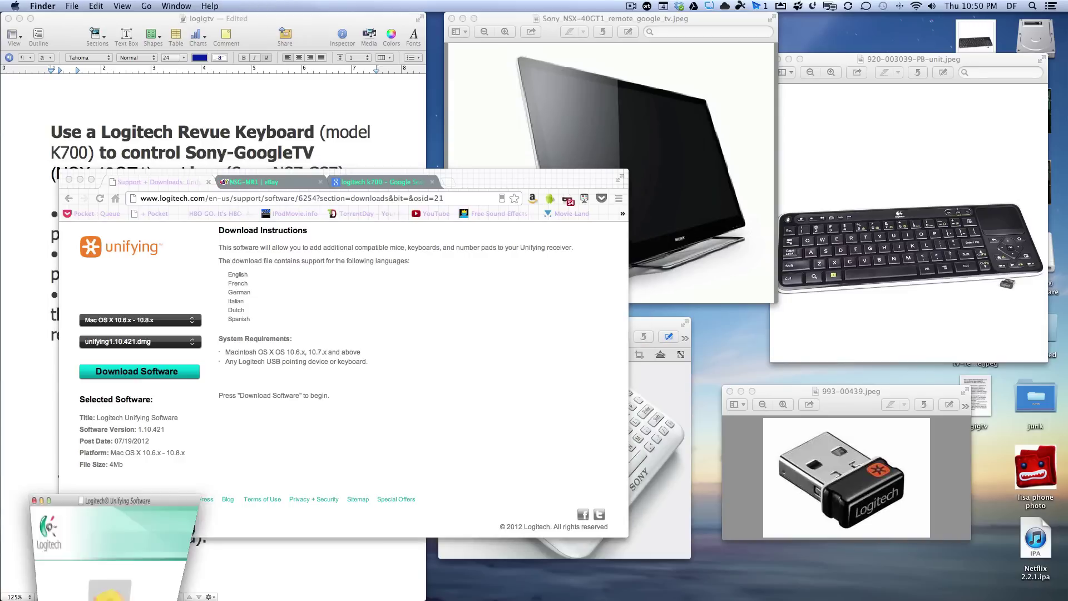
left_click(134, 171)
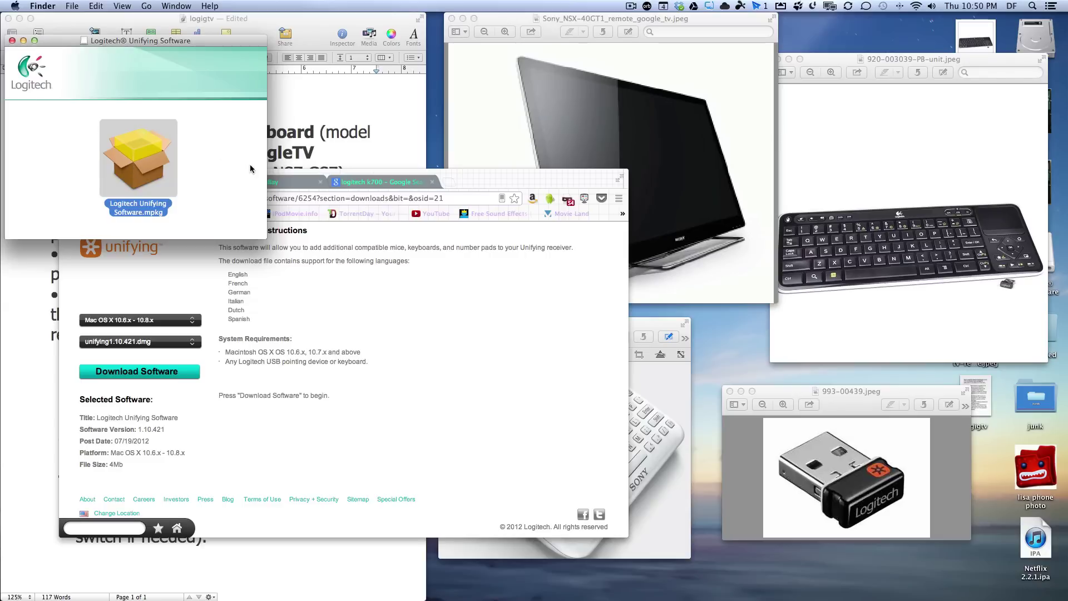
key("super+o")
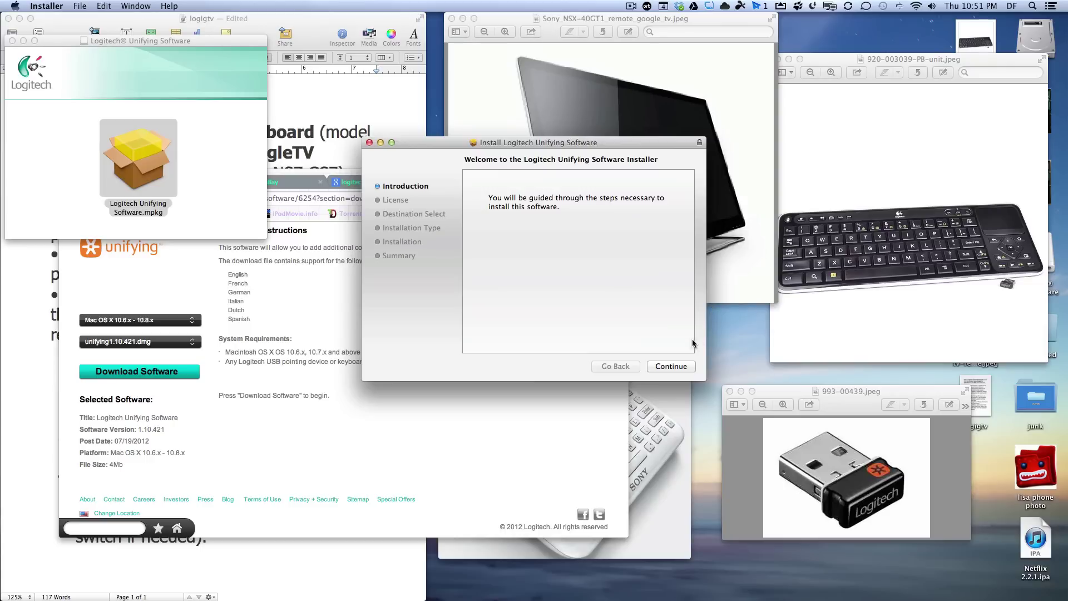
- Accept the Unifying license to reach the 8.7 MB standard install on HD, then view the remote picture
left_click(668, 368)
left_click(668, 367)
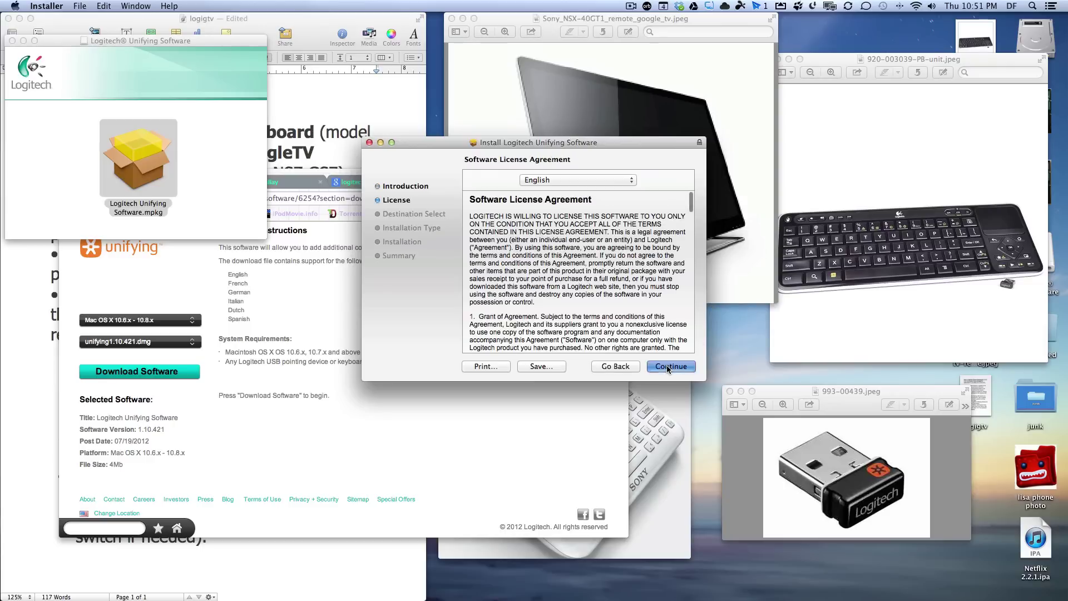
left_click(636, 232)
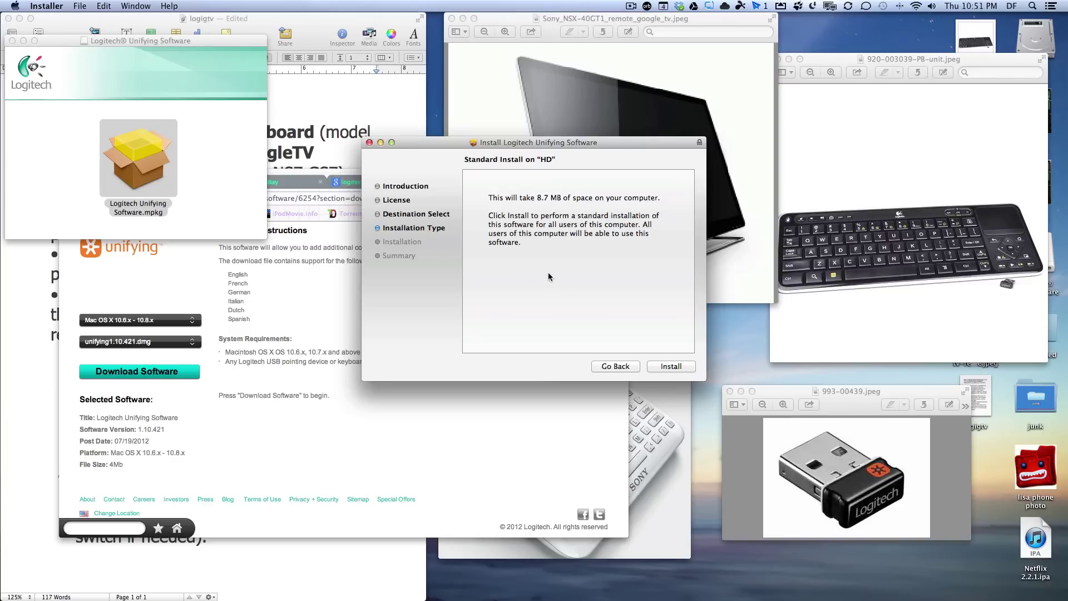
left_click(649, 438)
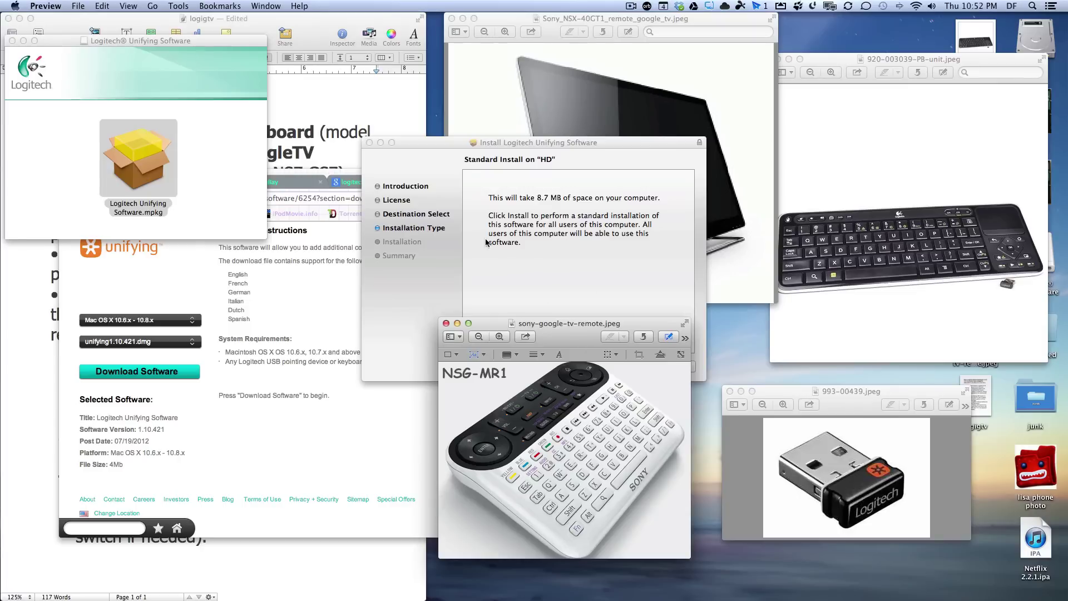
- Quit the Unifying installer, close its package window, and return through Chrome and the remote picture to Pages
left_click(370, 145)
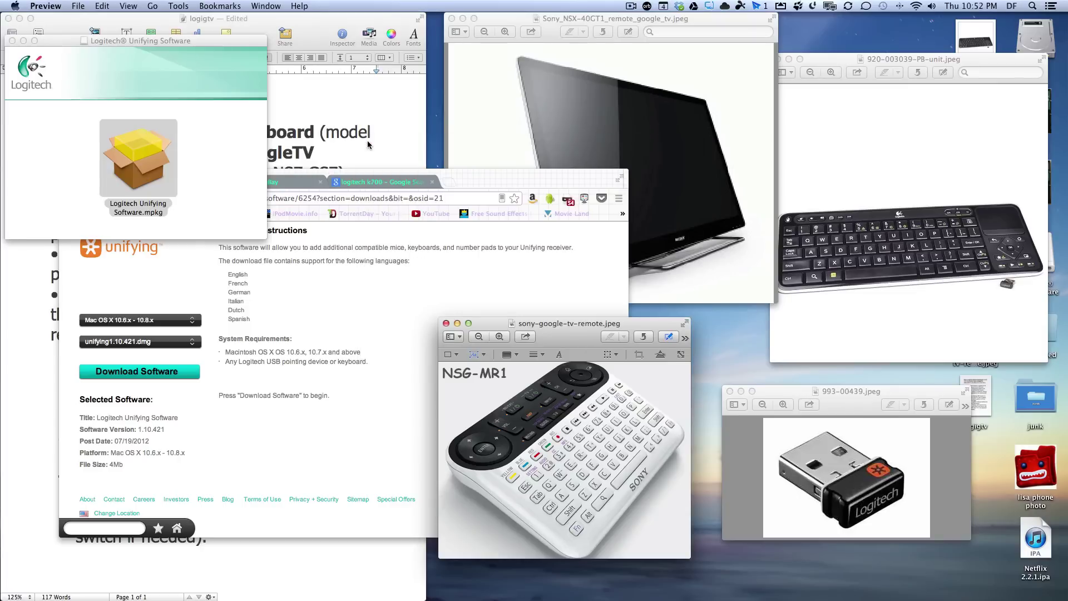
left_click(12, 42)
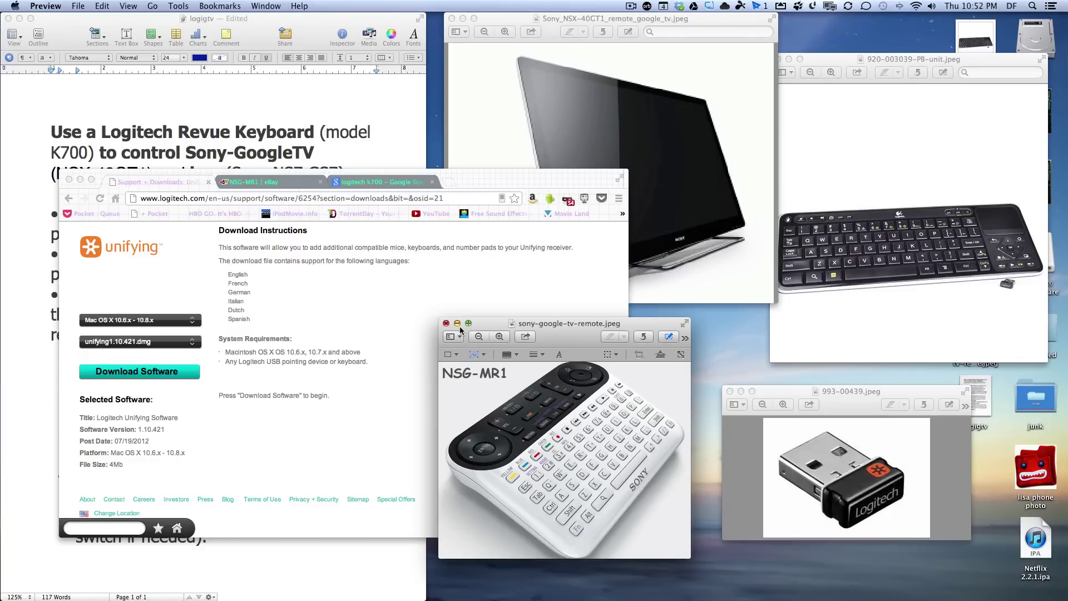
left_click(380, 249)
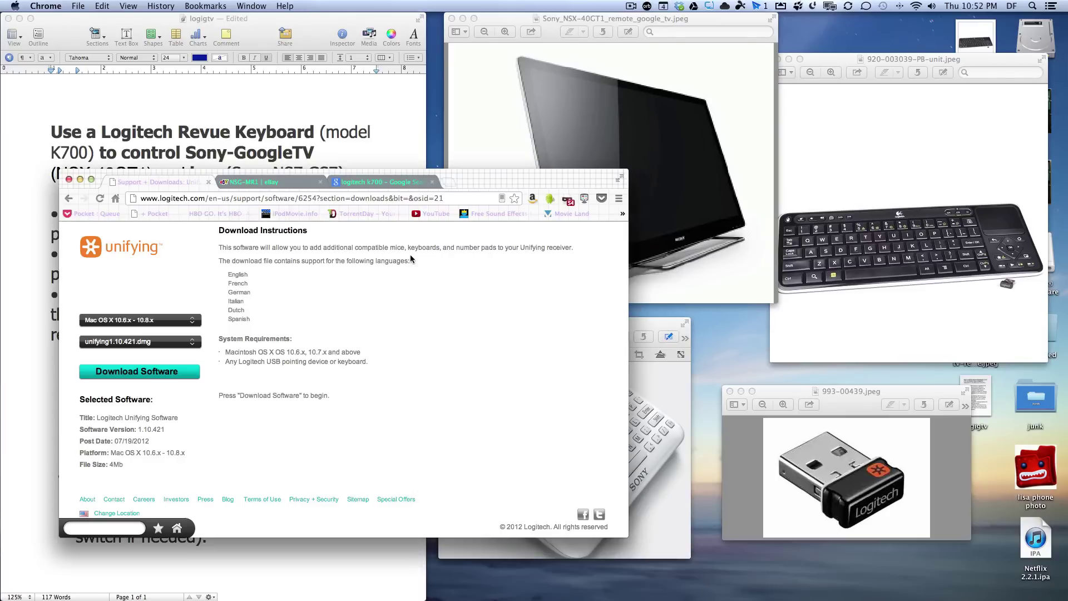
left_click(655, 386)
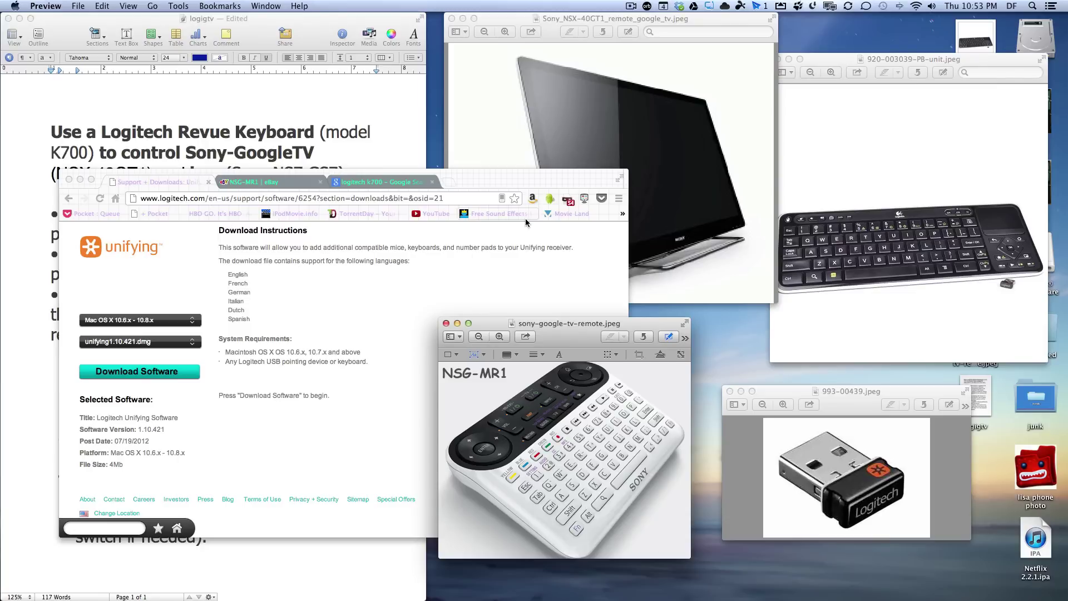
left_click(309, 118)
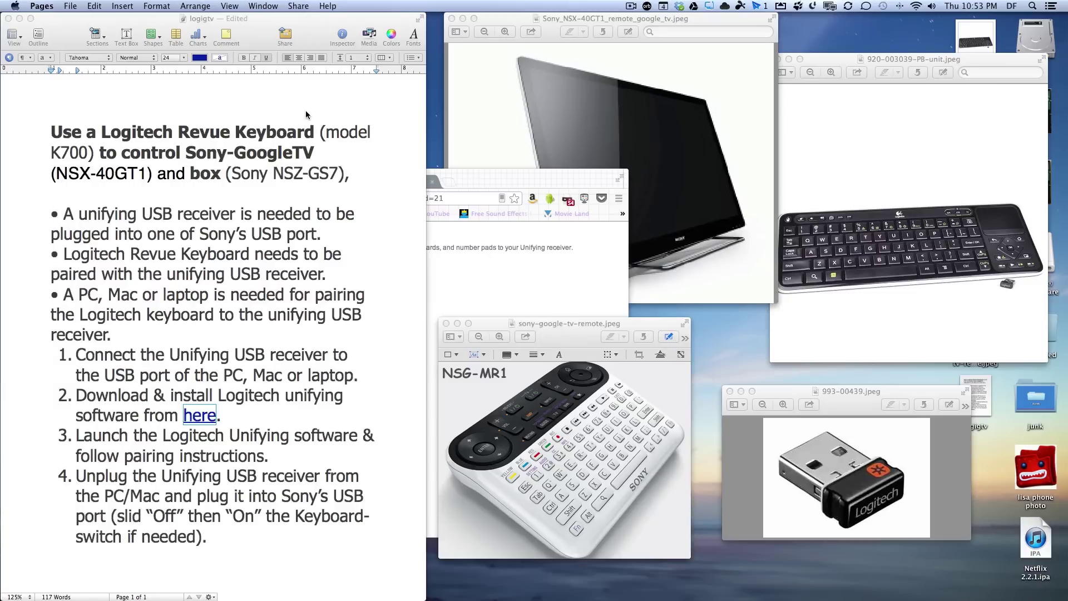